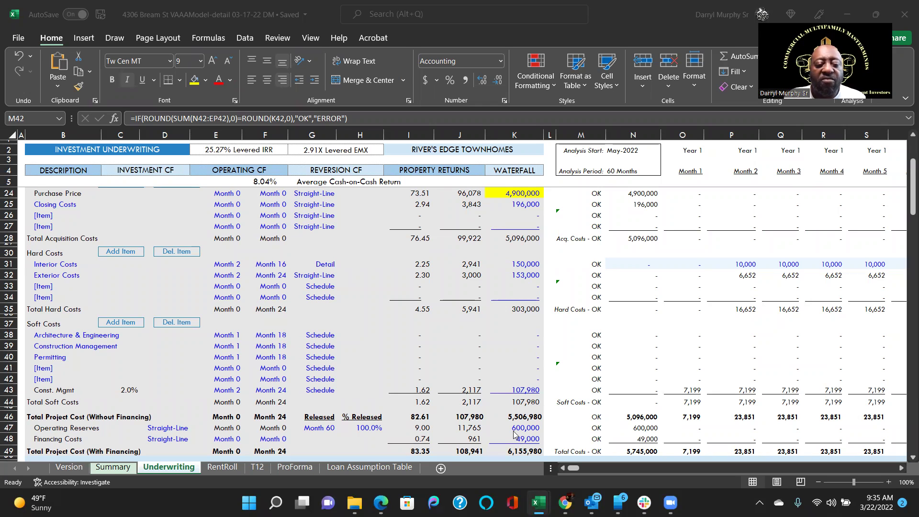
# Select cell K43 and open its =SUM(K38:K42,K35,K28)*0.02 formula for editing
pyautogui.click(8, 389)
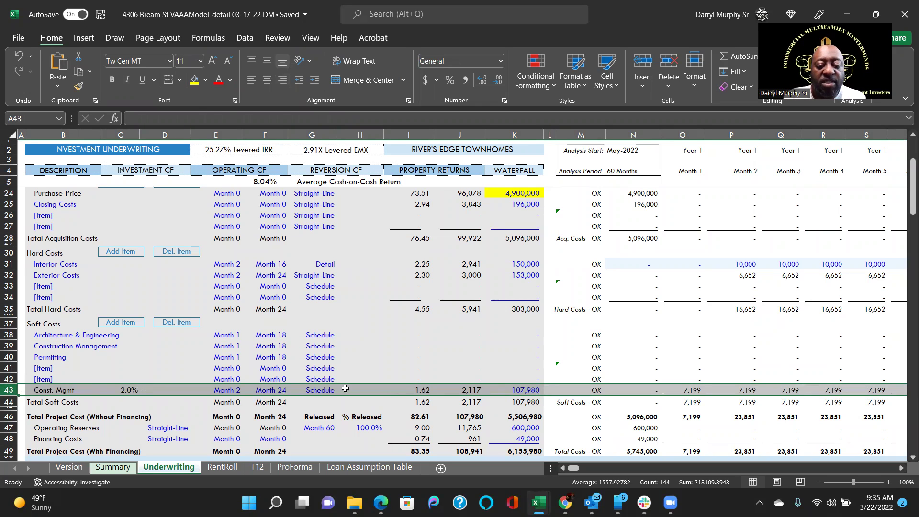
pyautogui.click(512, 390)
pyautogui.click(512, 390)
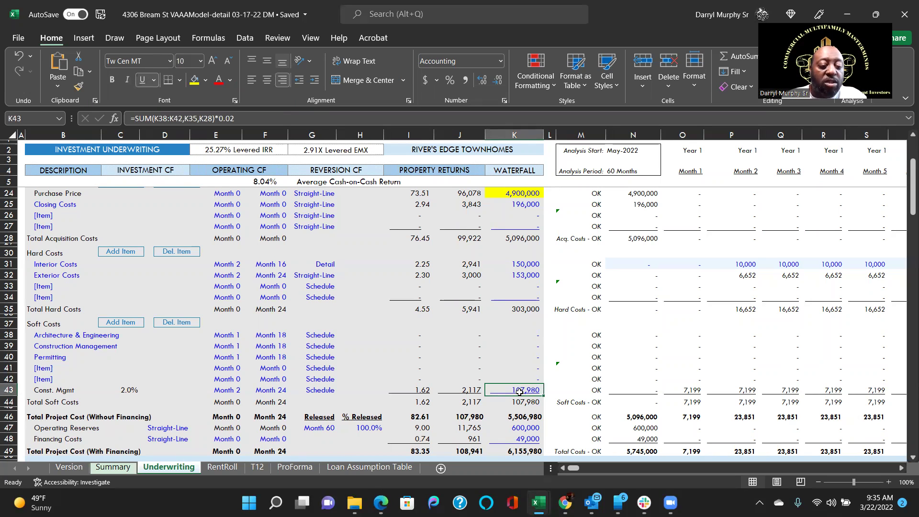
pyautogui.click(8, 389)
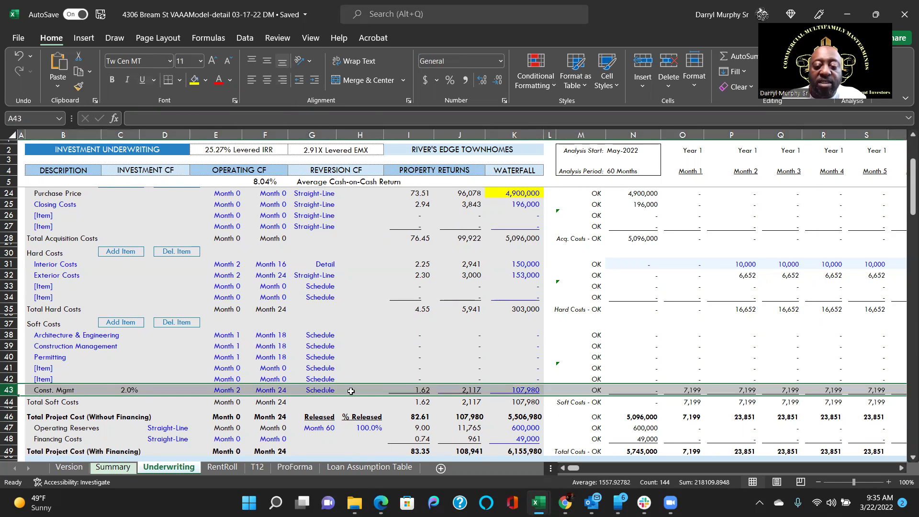
pyautogui.click(525, 390)
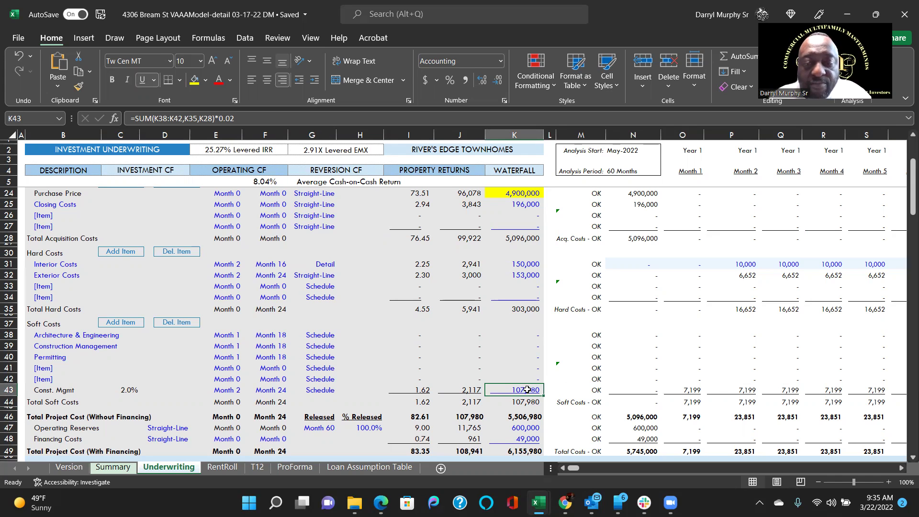
pyautogui.press('XF86MonBrightnessDown')
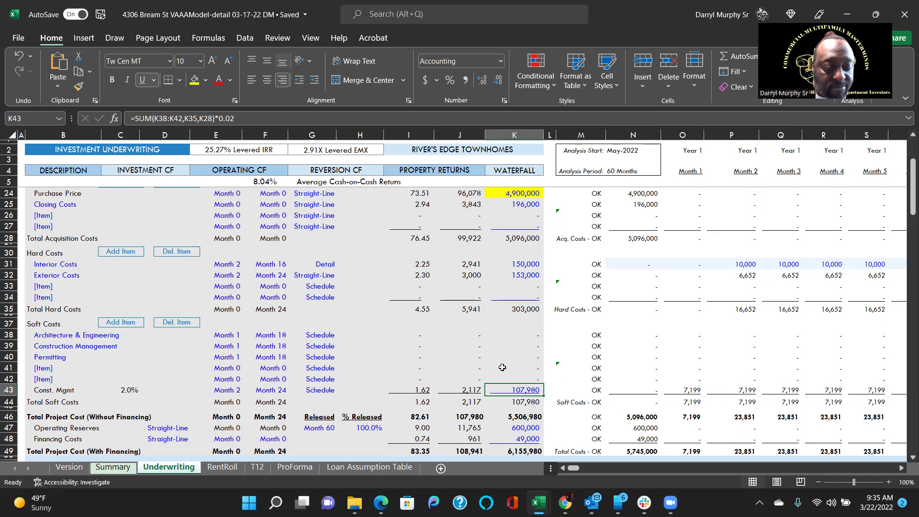
pyautogui.press('F2')
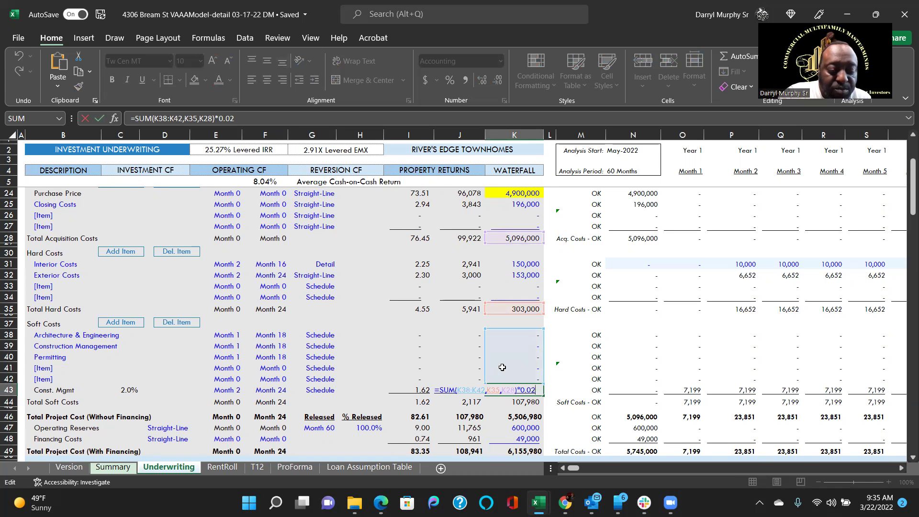
pyautogui.press('XF86MonBrightnessDown')
pyautogui.press('XF86MonBrightnessDown')
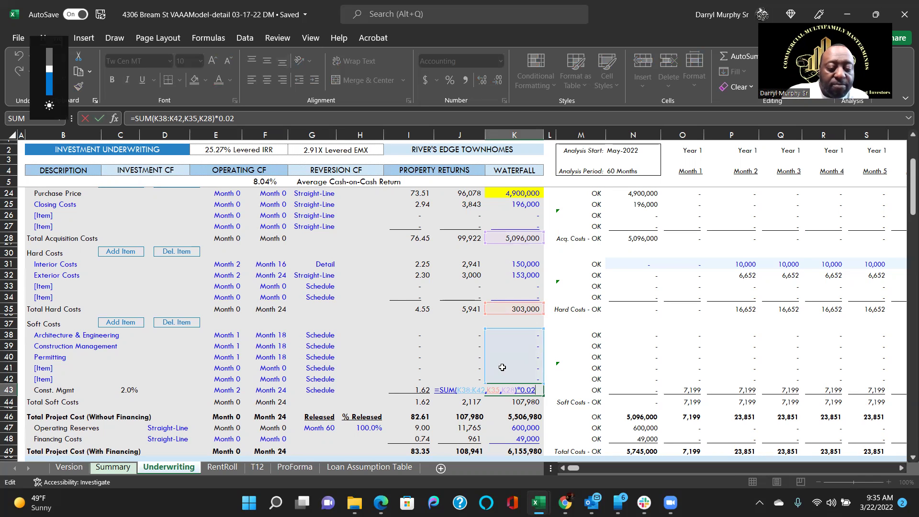
pyautogui.press('XF86MonBrightnessUp')
pyautogui.press('XF86MonBrightnessUp')
pyautogui.press('XF86MonBrightnessUp')
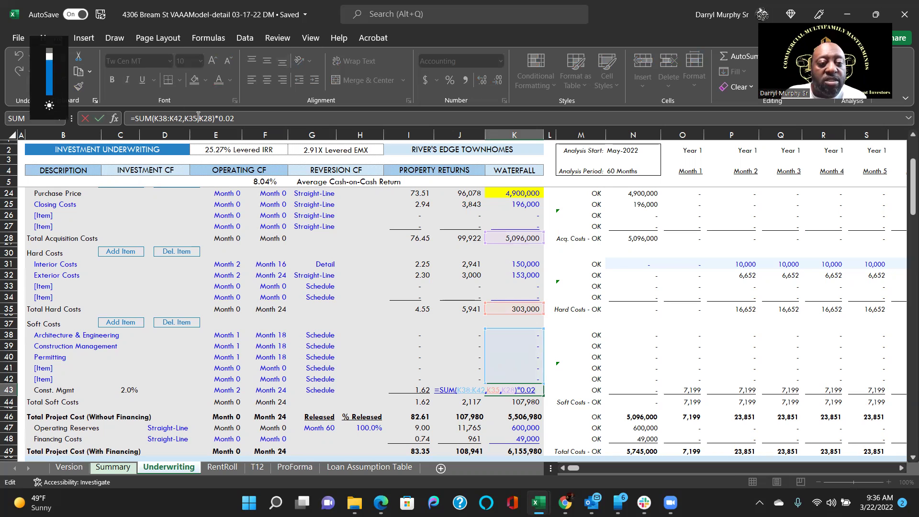
pyautogui.moveTo(243, 115); pyautogui.dragTo(130, 119)
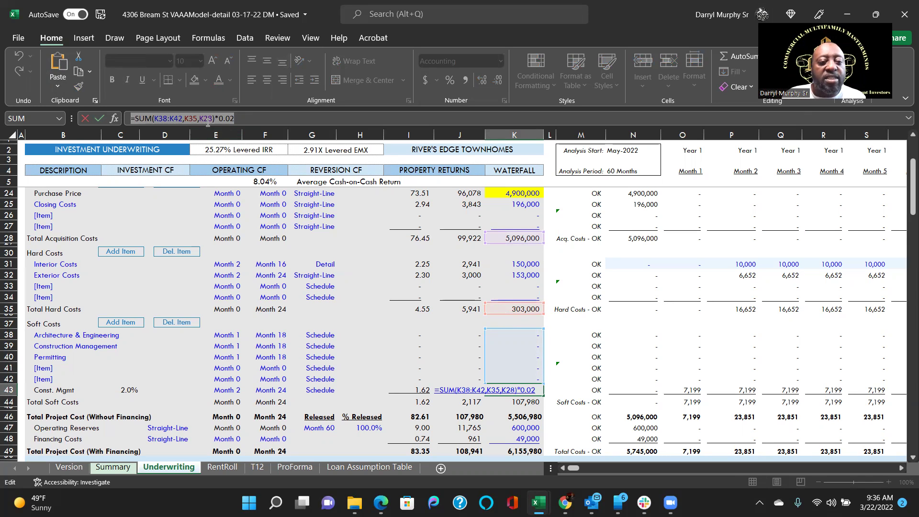
pyautogui.scroll(1, 429, 309)
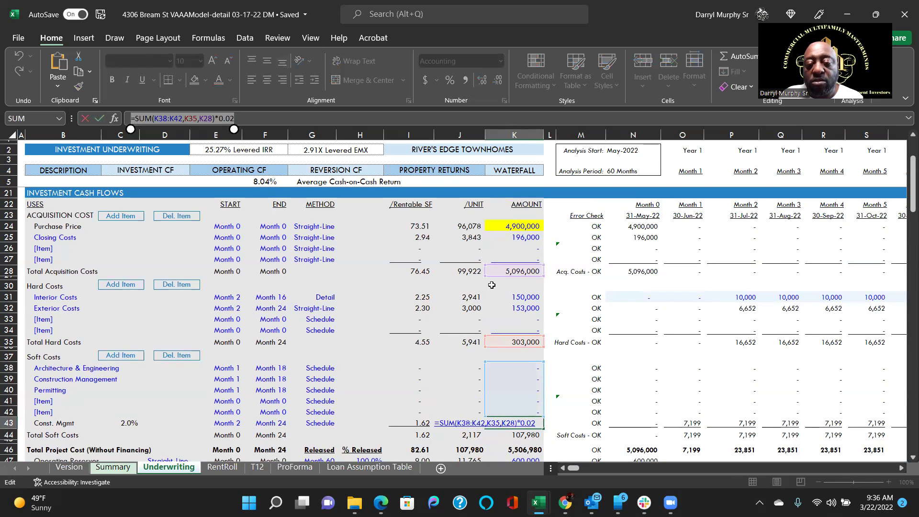
# Remove the K28 acquisition cost reference from K43's formula and commit it
pyautogui.scroll(-1, 492, 285)
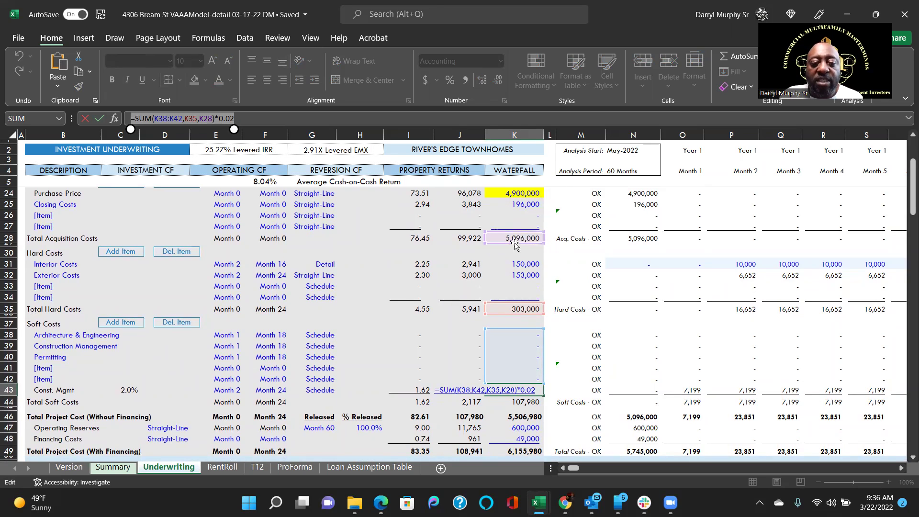
pyautogui.click(211, 120)
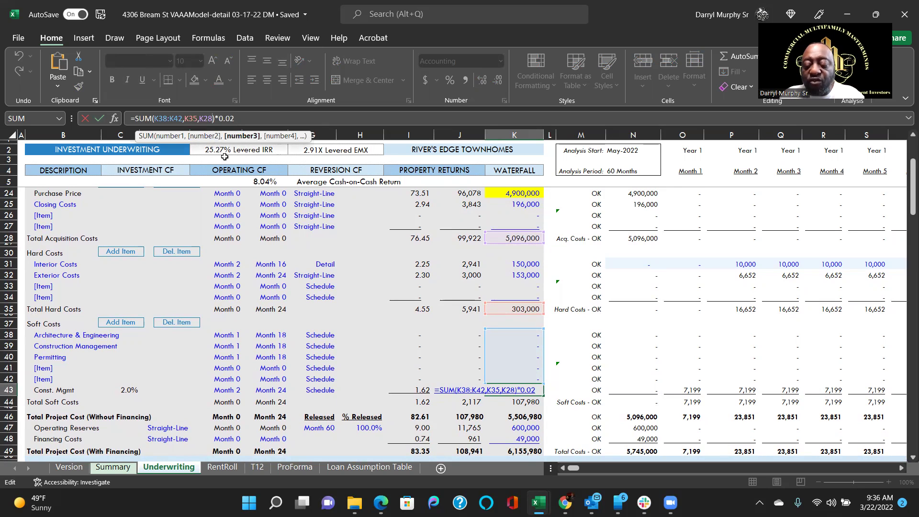
pyautogui.press('BackSpace')
pyautogui.press('BackSpace')
pyautogui.press('BackSpace')
pyautogui.press('BackSpace')
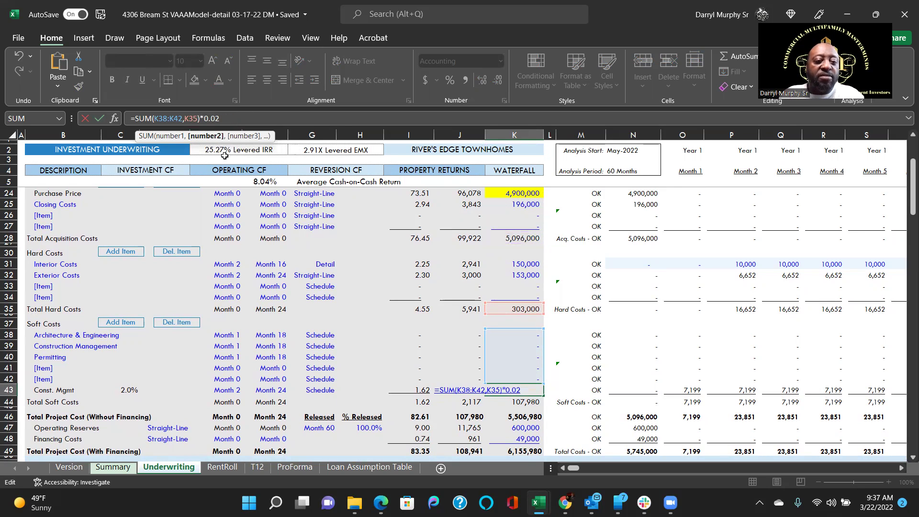
pyautogui.click(249, 120)
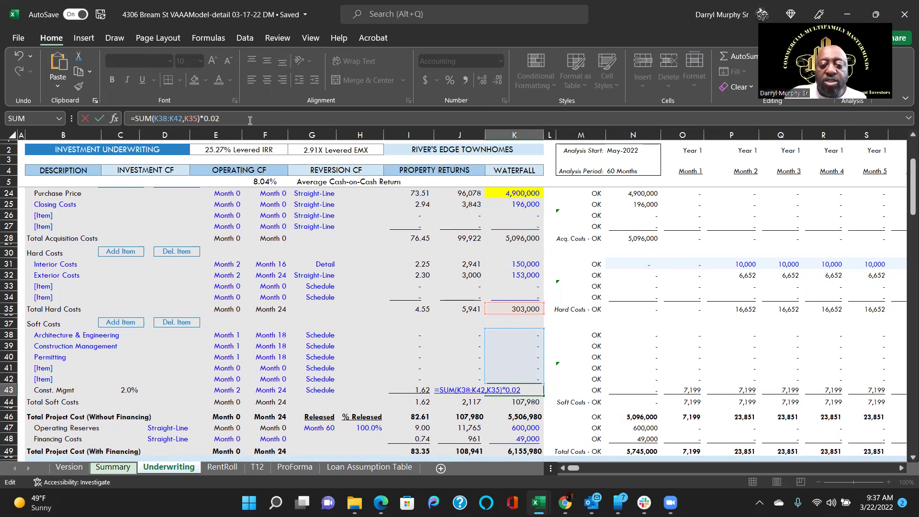
pyautogui.press('Return')
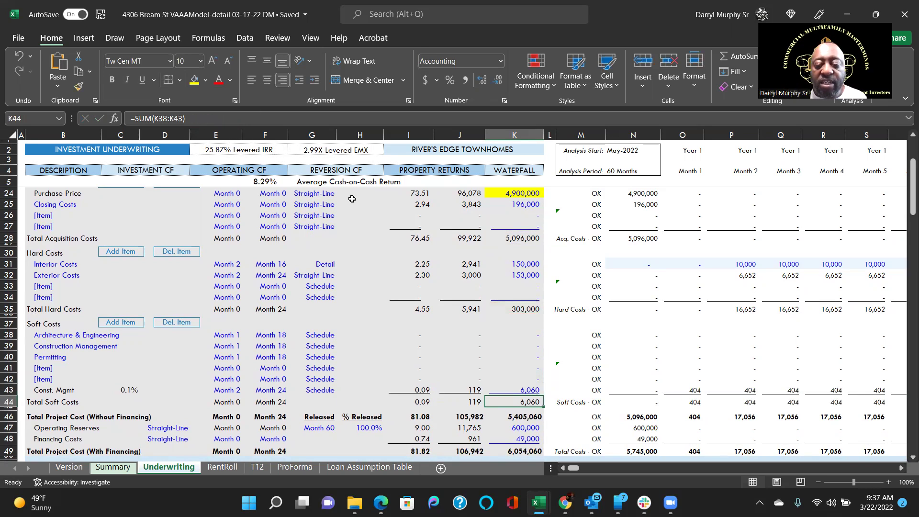
# Open the Total Soft Costs formula =SUM(K38:K43) in K44 for editing
pyautogui.click(9, 390)
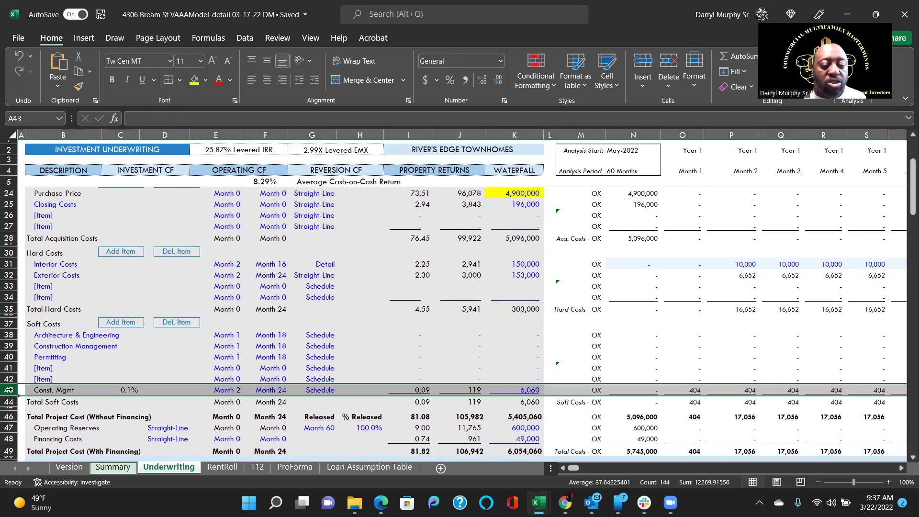
pyautogui.click(520, 402)
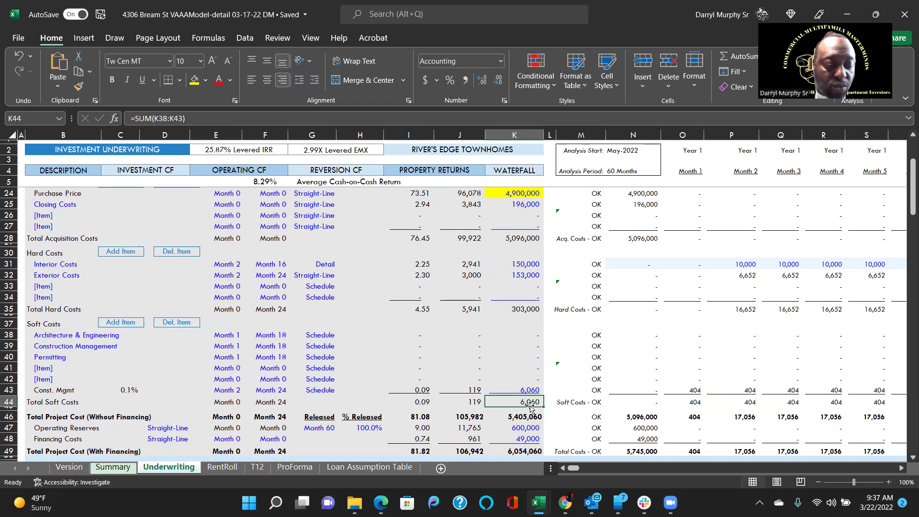
pyautogui.doubleClick(530, 407)
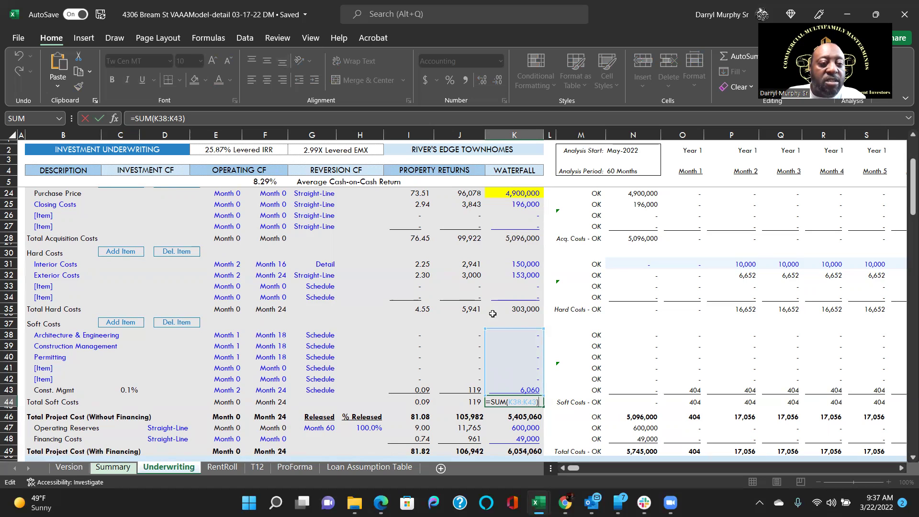
# Try adding K35 to K44's SUM, then undo so it stays =SUM(K38:K43)
pyautogui.click(155, 118)
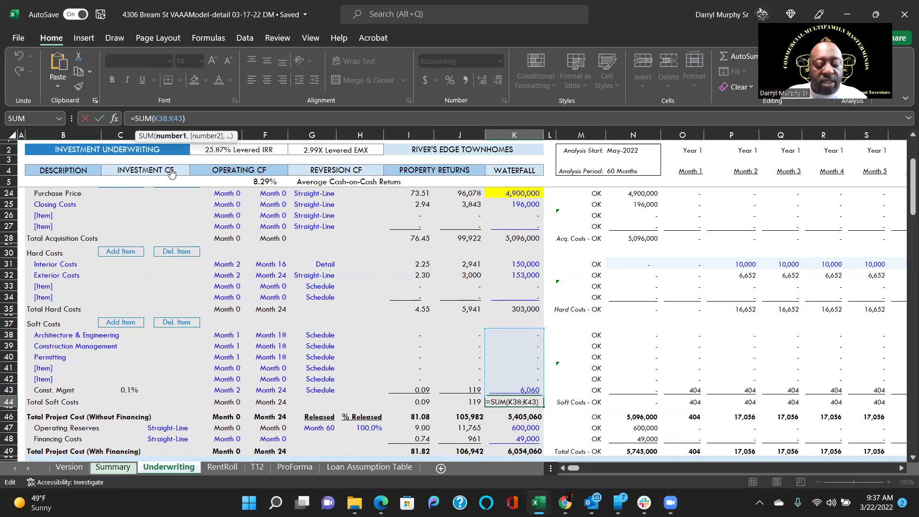
pyautogui.write('k35')
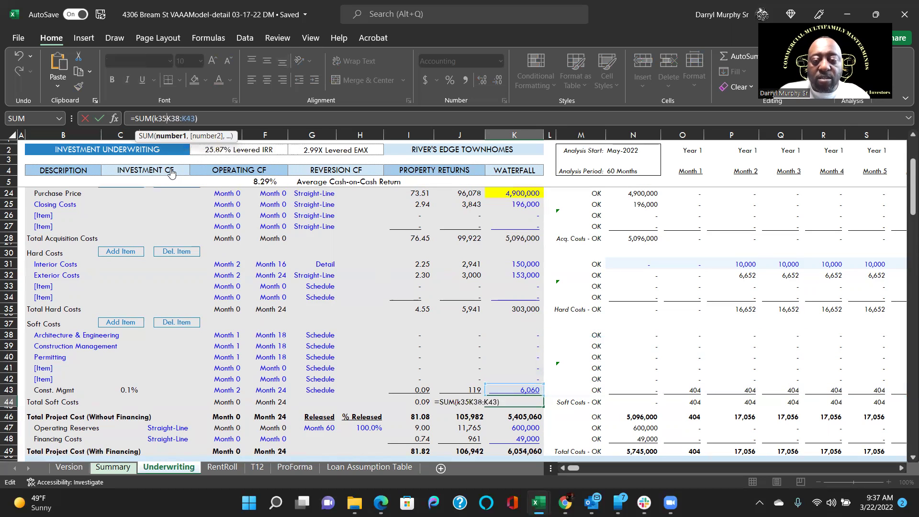
pyautogui.write(',')
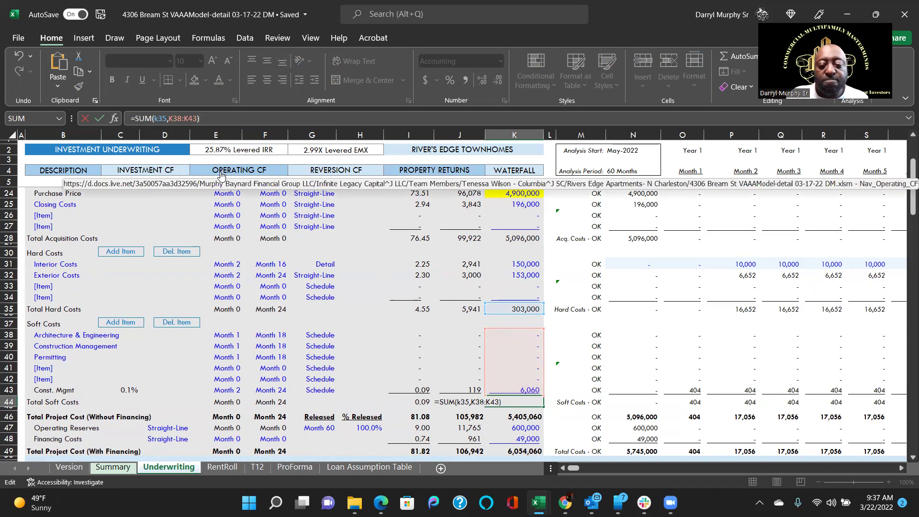
pyautogui.click(132, 391)
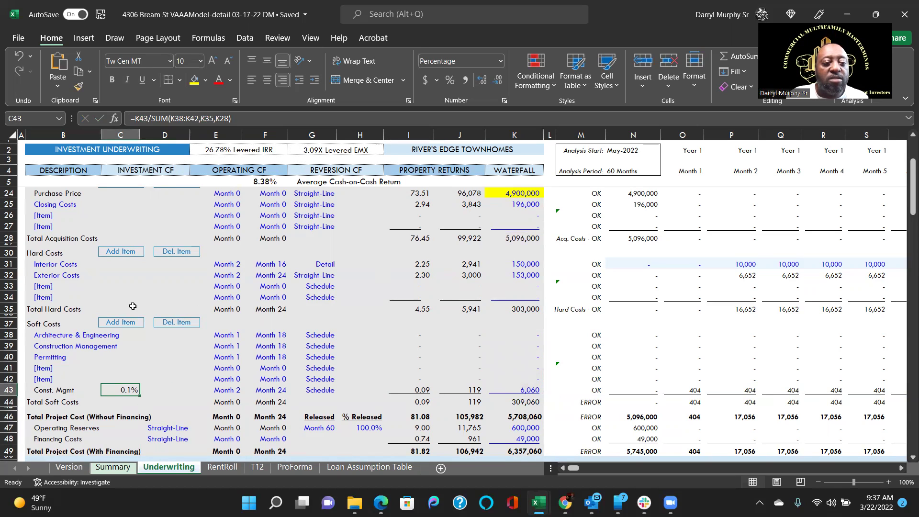
pyautogui.click(19, 56)
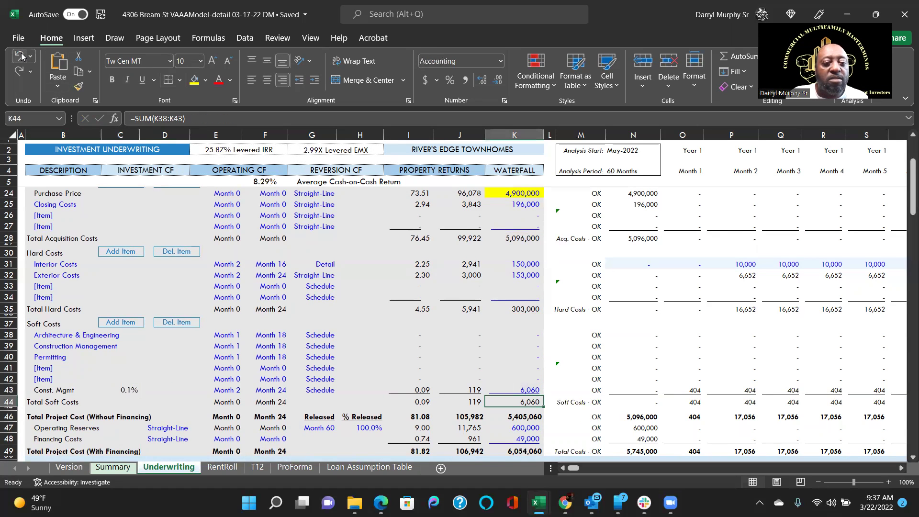